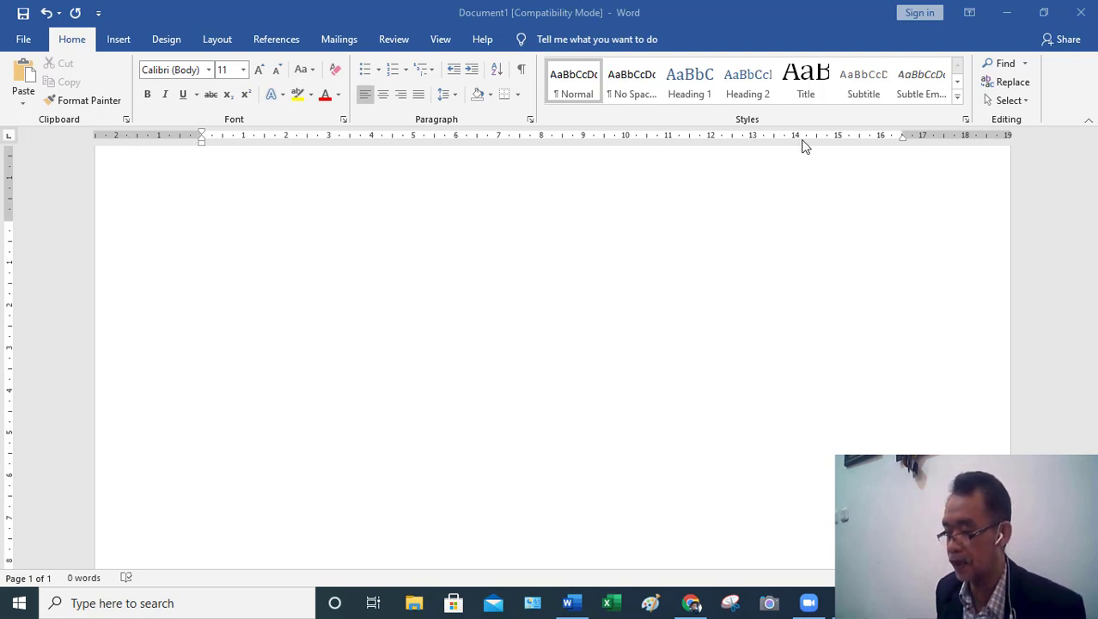
Turn the document rulers off and back on
click(438, 45)
click(438, 43)
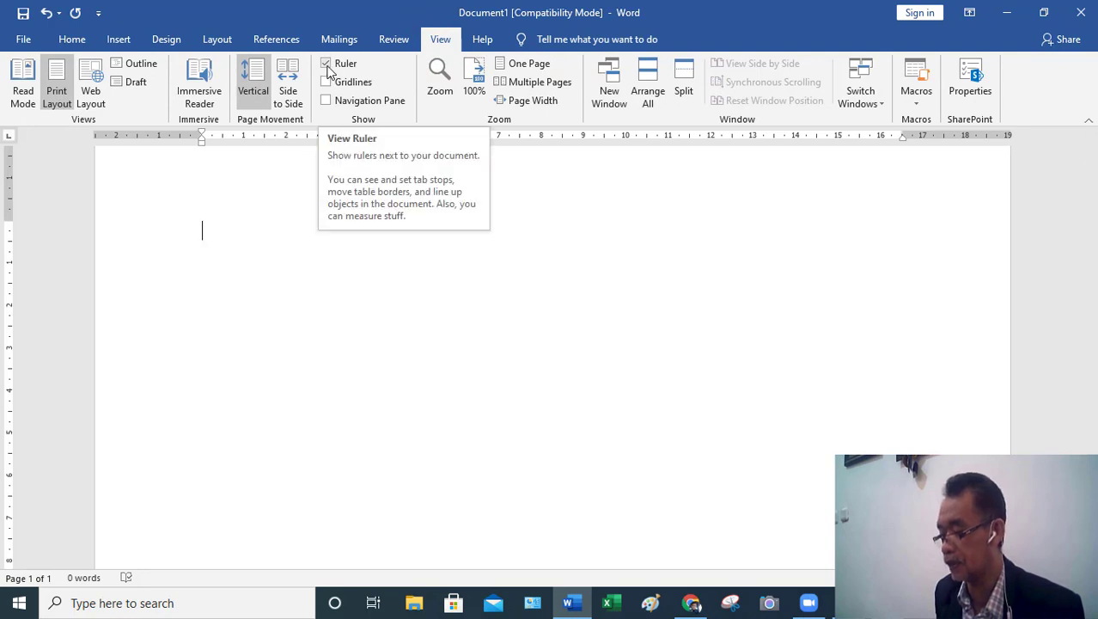
click(327, 66)
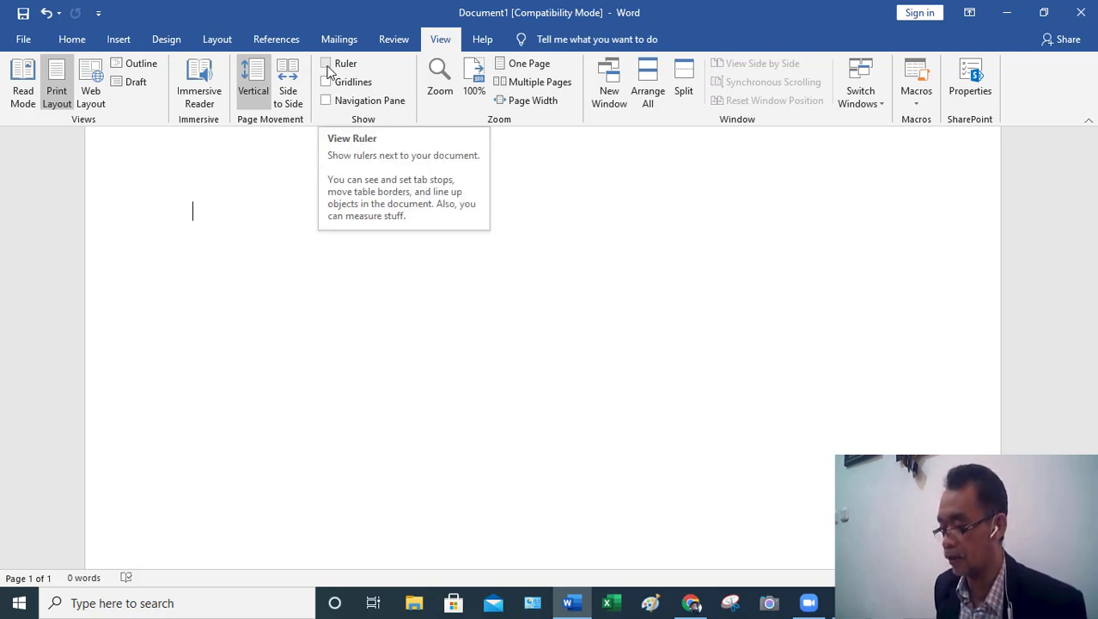
click(327, 67)
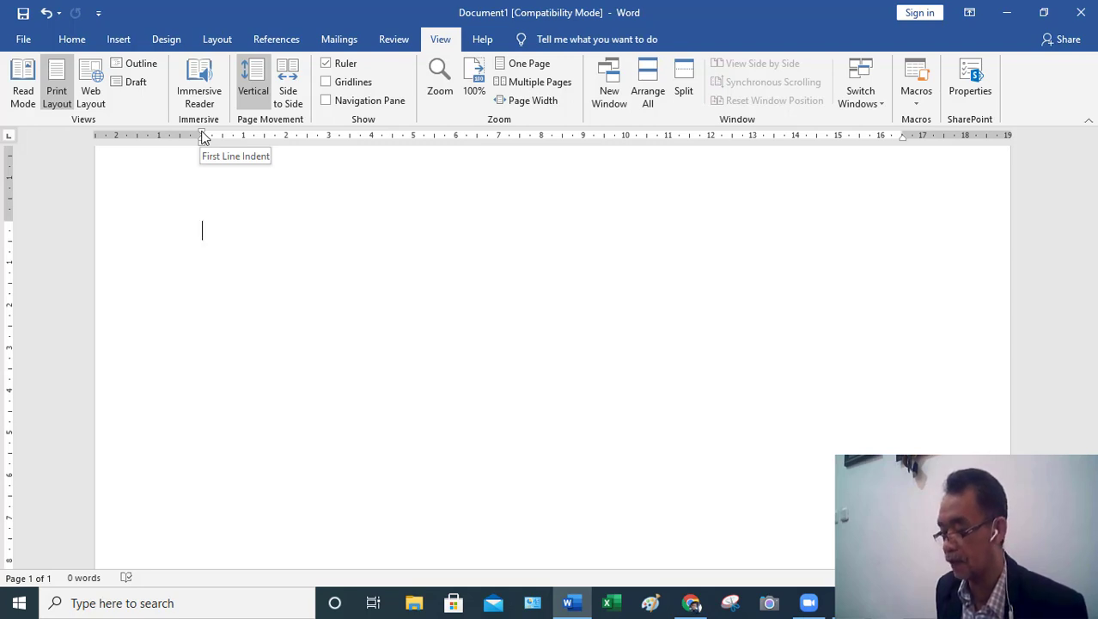
Set the first-line indent to 1.5 cm on the ruler and start the paragraph with "Pada era pademi covid-19 semua kegiatan"
drag(203, 137, 267, 151)
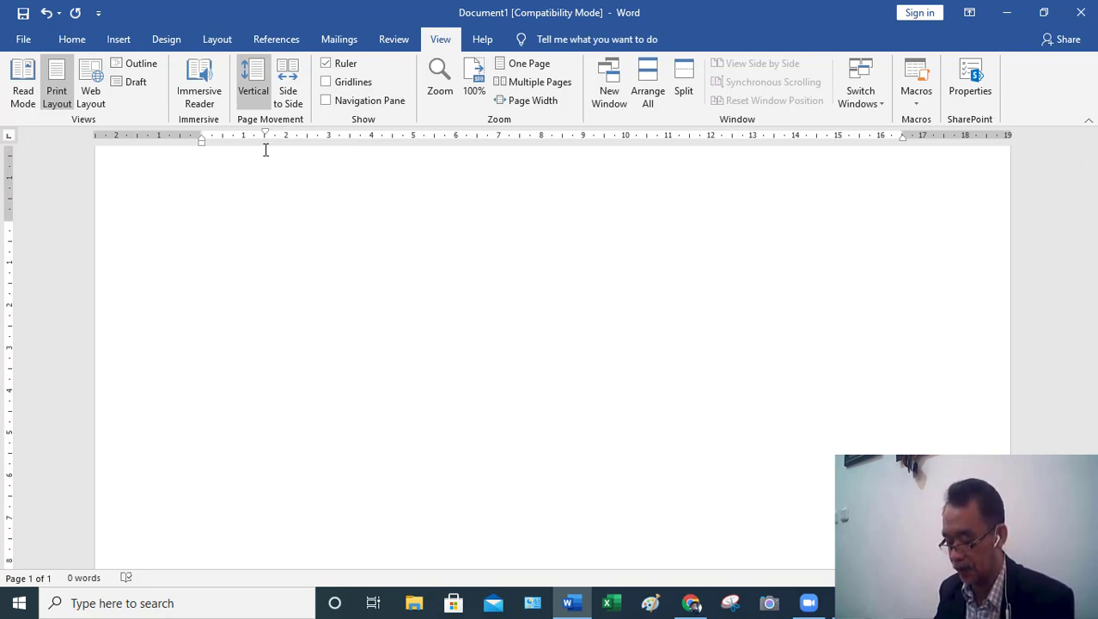
text(Pada era)
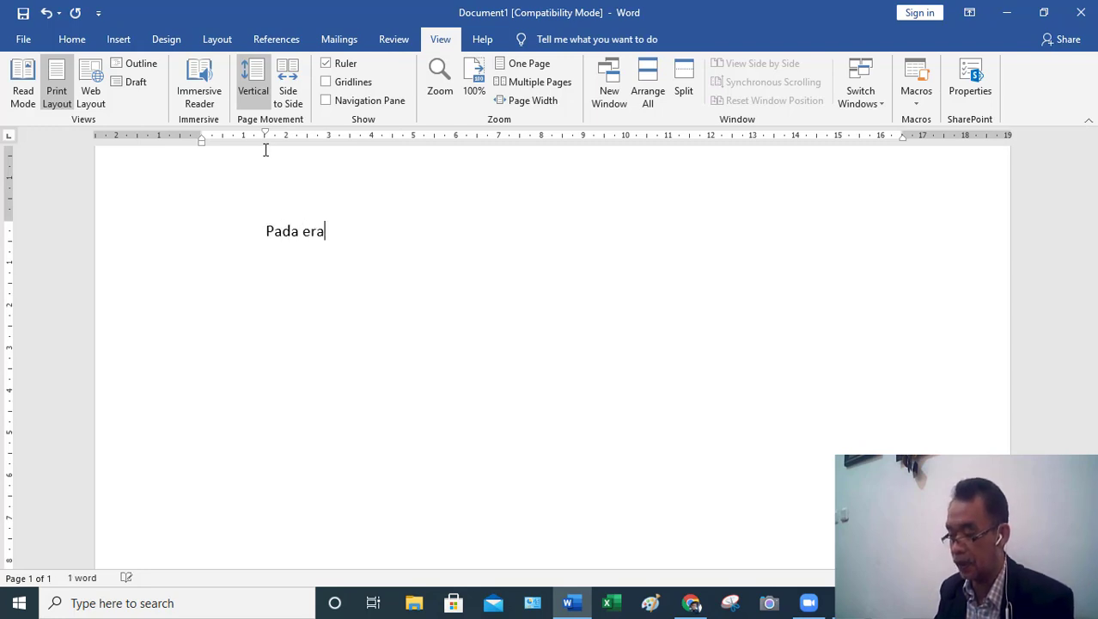
text( pademi )
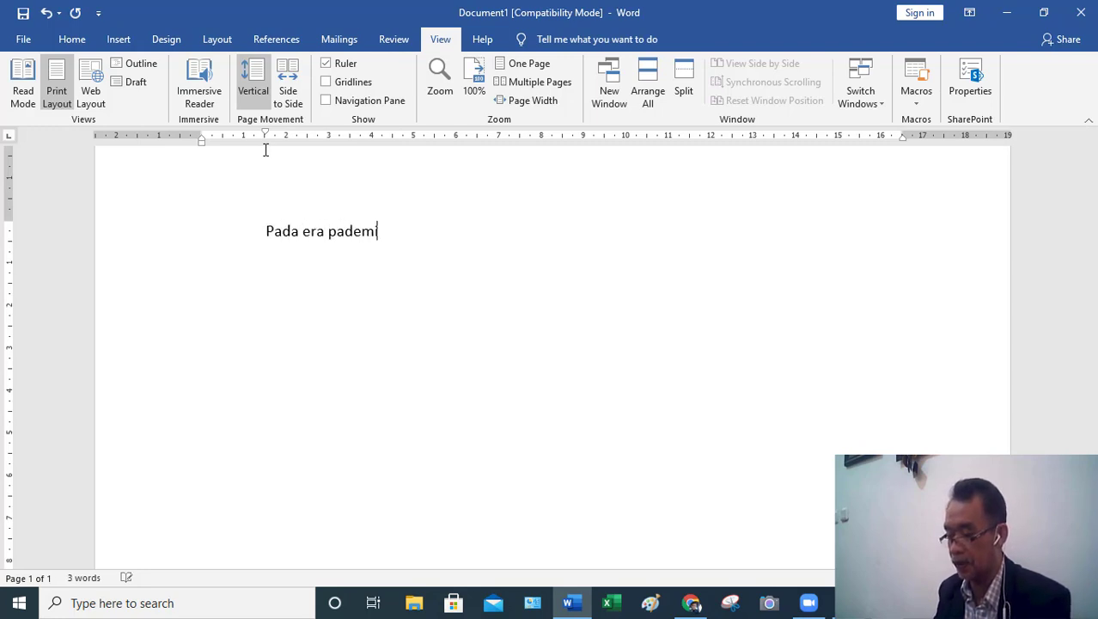
text(k)
key(BackSpace)
text(co)
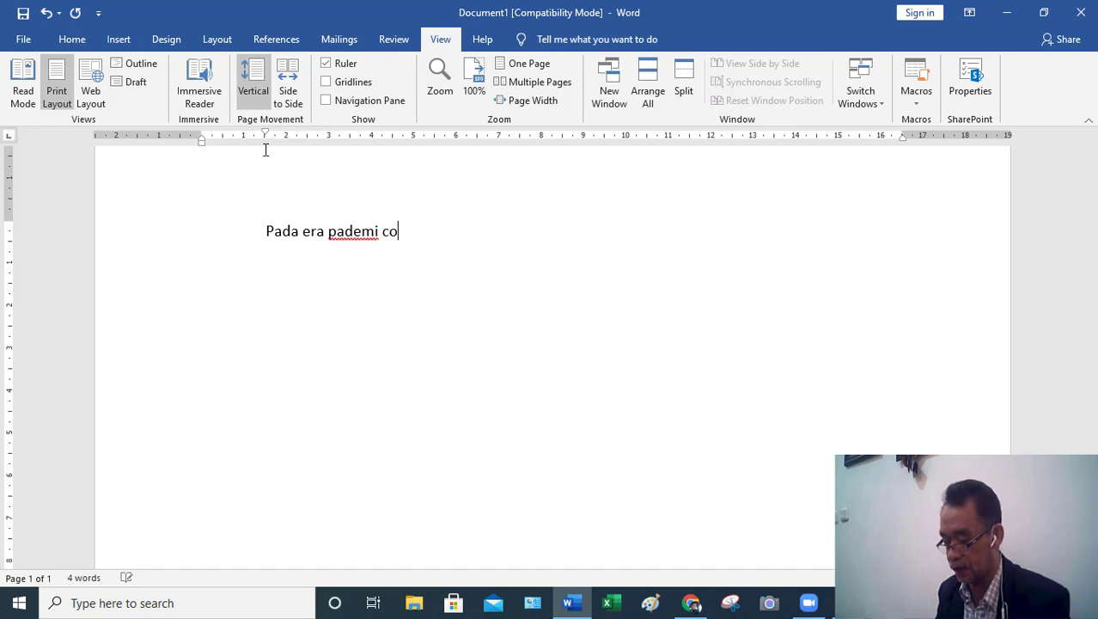
text(vid-19 semia)
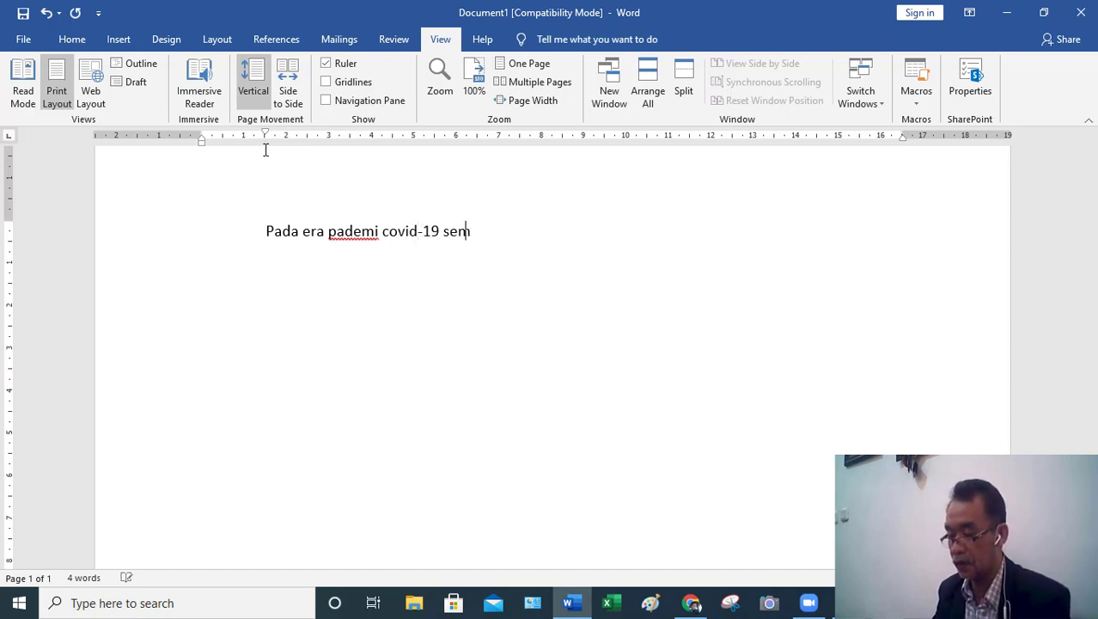
key(BackSpace)
key(BackSpace)
text(ua k)
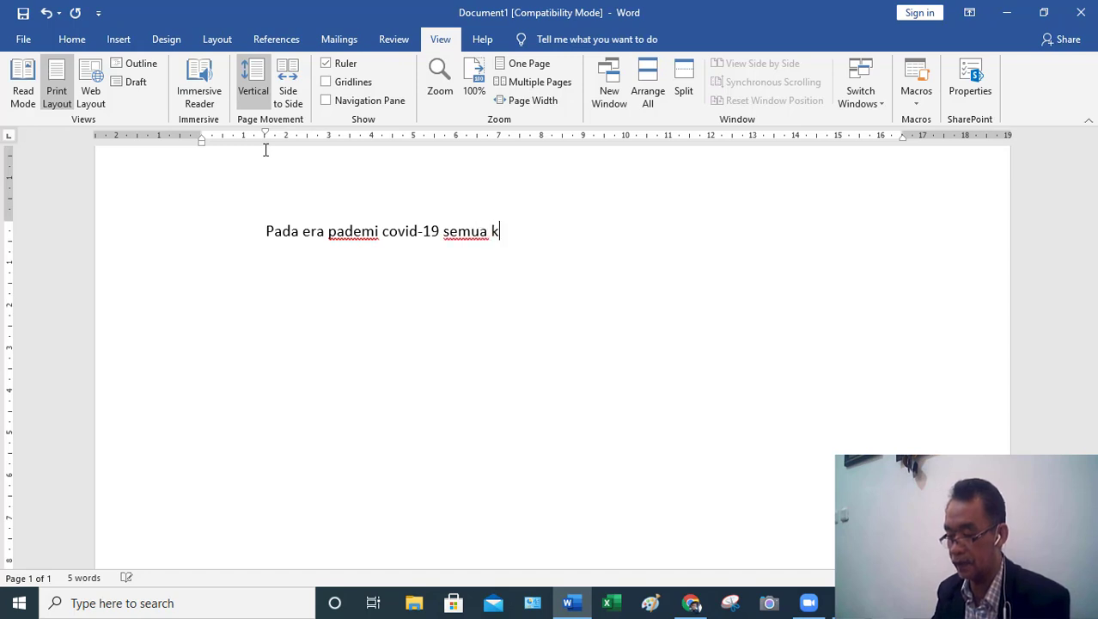
text(egiatan )
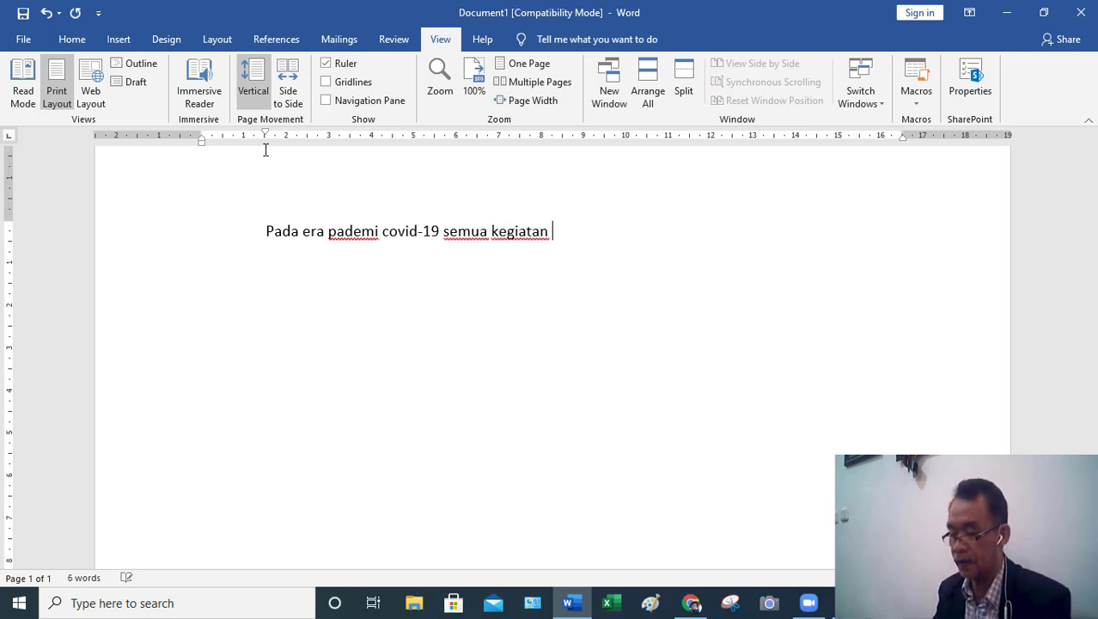
Continue the first paragraph with "diusahakan tidak dilakukan secara", correcting typing errors
text(diusahakan tdak)
key(BackSpace)
key(BackSpace)
key(BackSpace)
text(idak dola)
key(BackSpace)
key(BackSpace)
key(BackSpace)
text(ika)
key(BackSpace)
key(BackSpace)
text(lakukan secara)
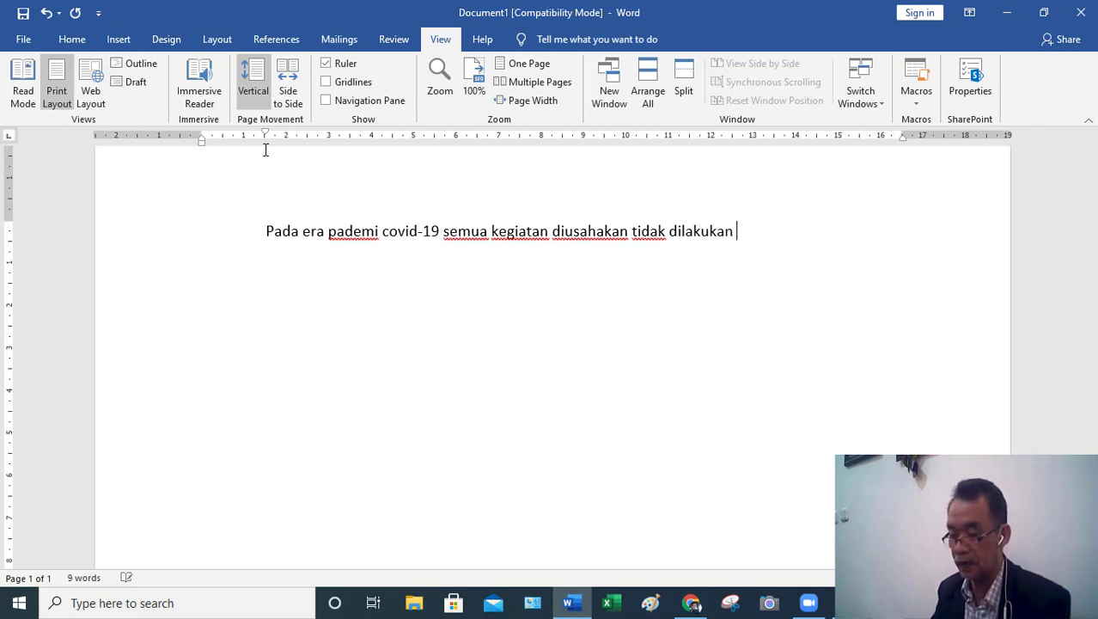
Continue the sentence with "tatap muka langsung," and begin the word "sehingga"
text( ta)
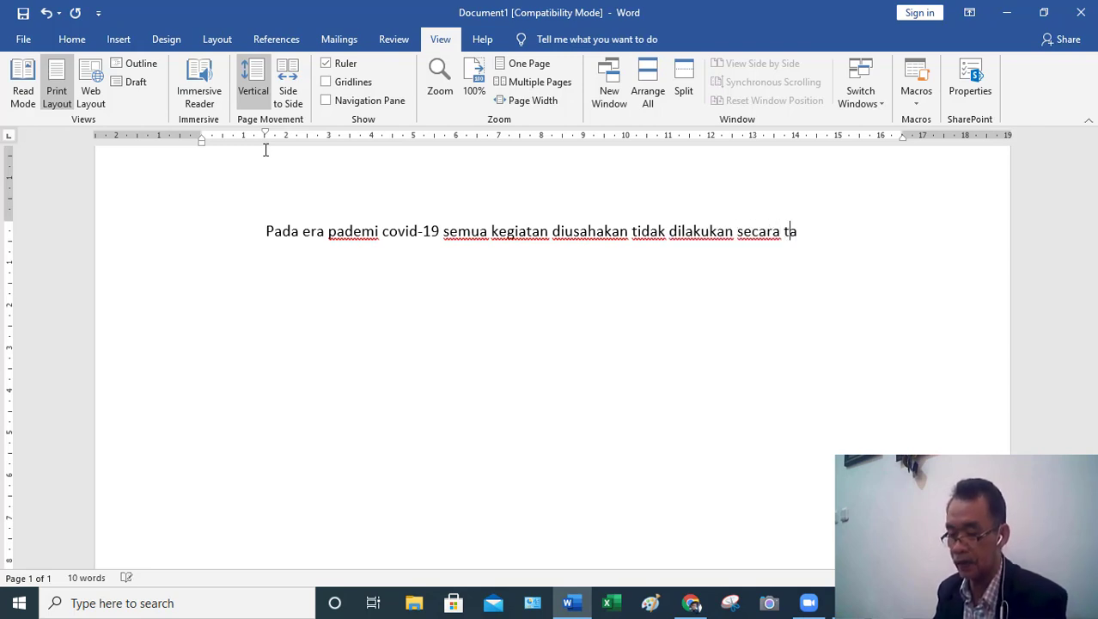
text(tap muka la)
key(BackSpace)
key(BackSpace)
text(ka lam)
key(BackSpace)
text(ngsung, sehinhg)
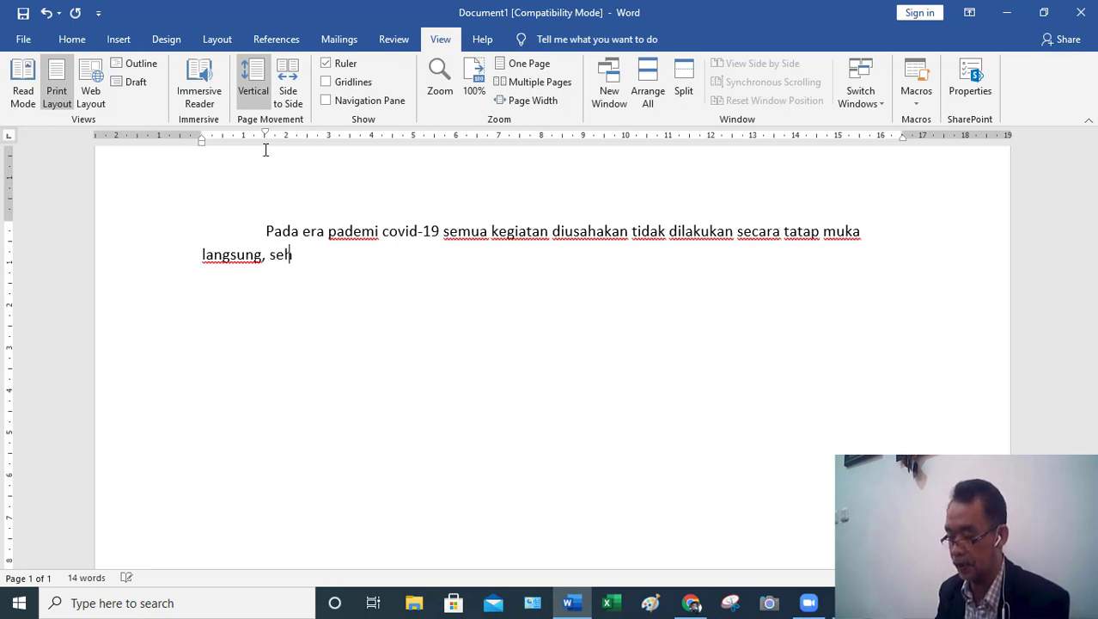
key(BackSpace)
key(BackSpace)
text(ga d)
key(BackSpace)
key(BackSpace)
key(BackSpace)
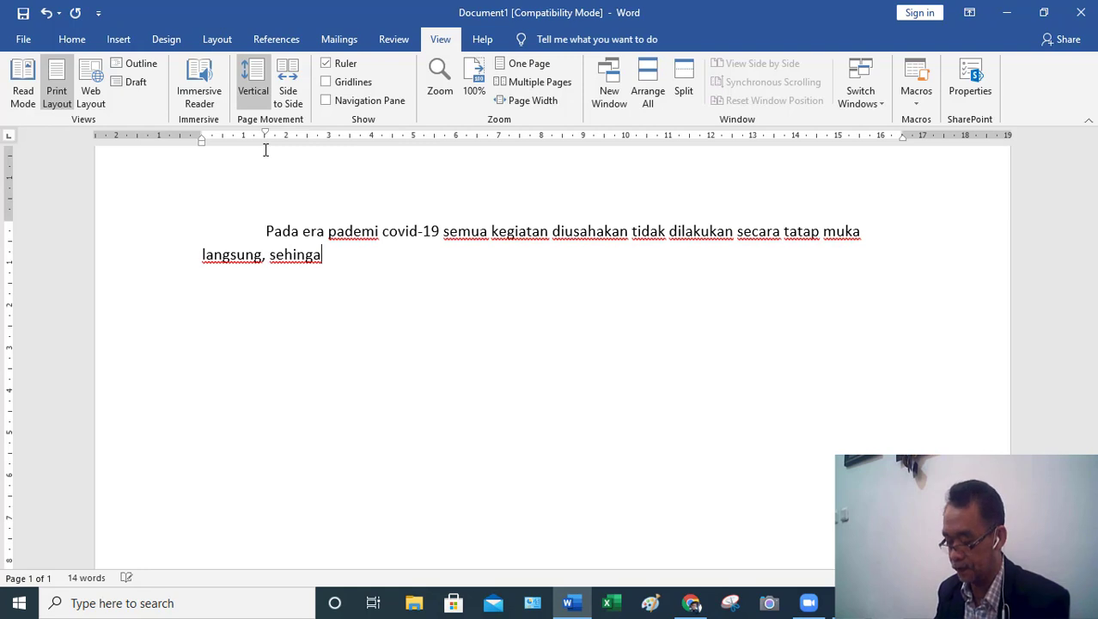
Complete the word "sehingga" and continue the sentence with "dengan demkian penyebaran covid"
text(f)
key(BackSpace)
text(ga dengan em)
key(BackSpace)
key(BackSpace)
text(demo)
key(BackSpace)
text(kian penye)
text(vara)
key(BackSpace)
key(BackSpace)
key(BackSpace)
key(BackSpace)
text(baran covid )
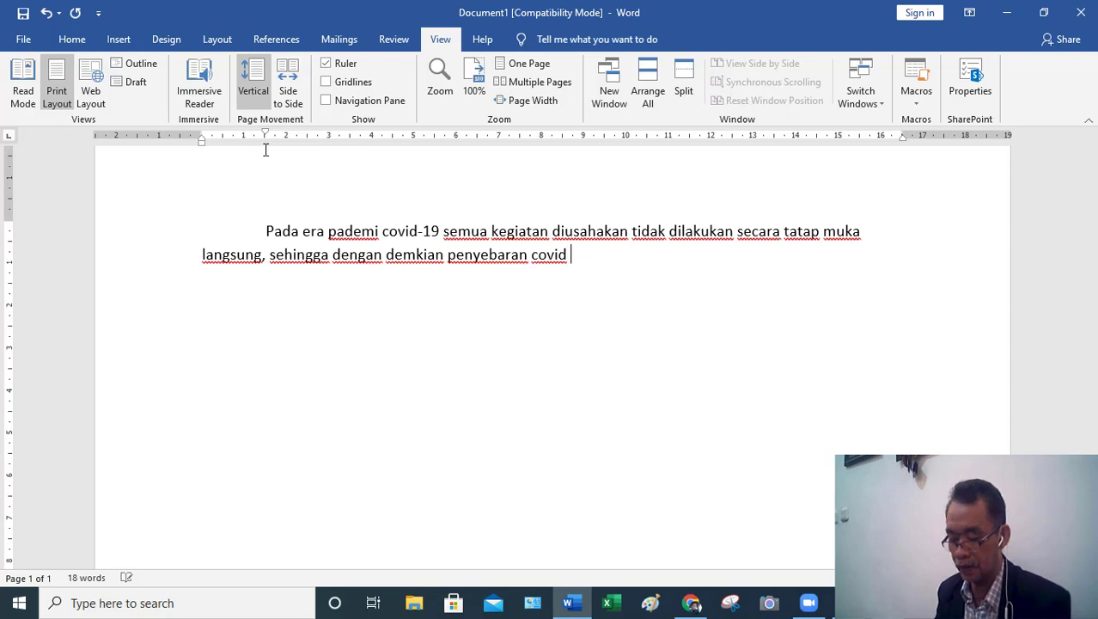
Finish the first paragraph with "19 bisa ditekan semaksimal mungkin." and start a new paragraph
text(19 bisa ditekan semaksimal mungkin)
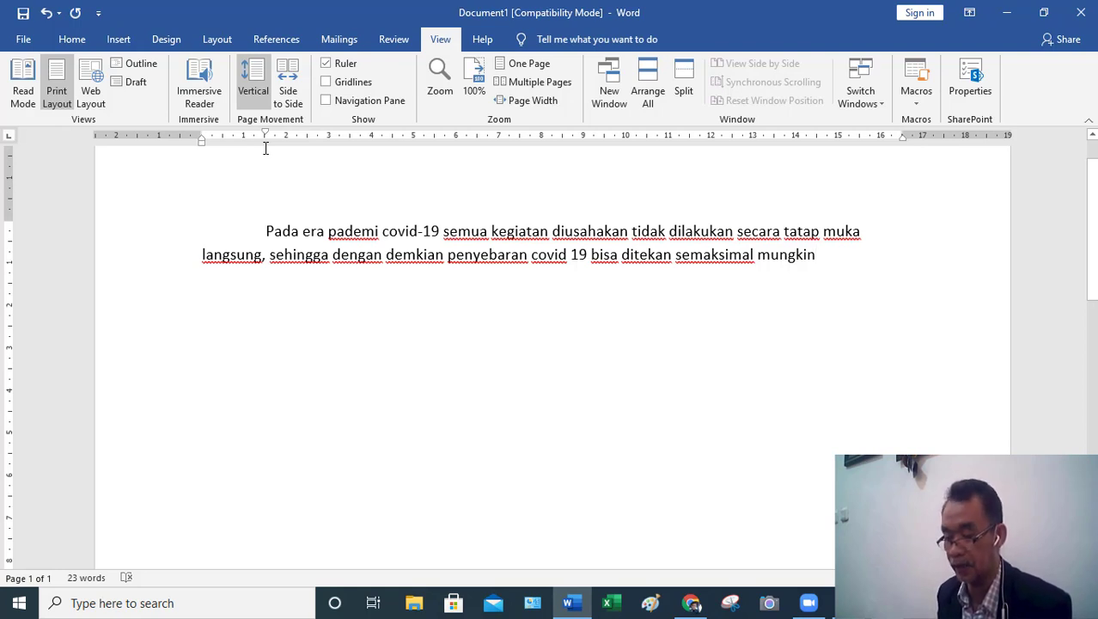
text(.)
key(Return)
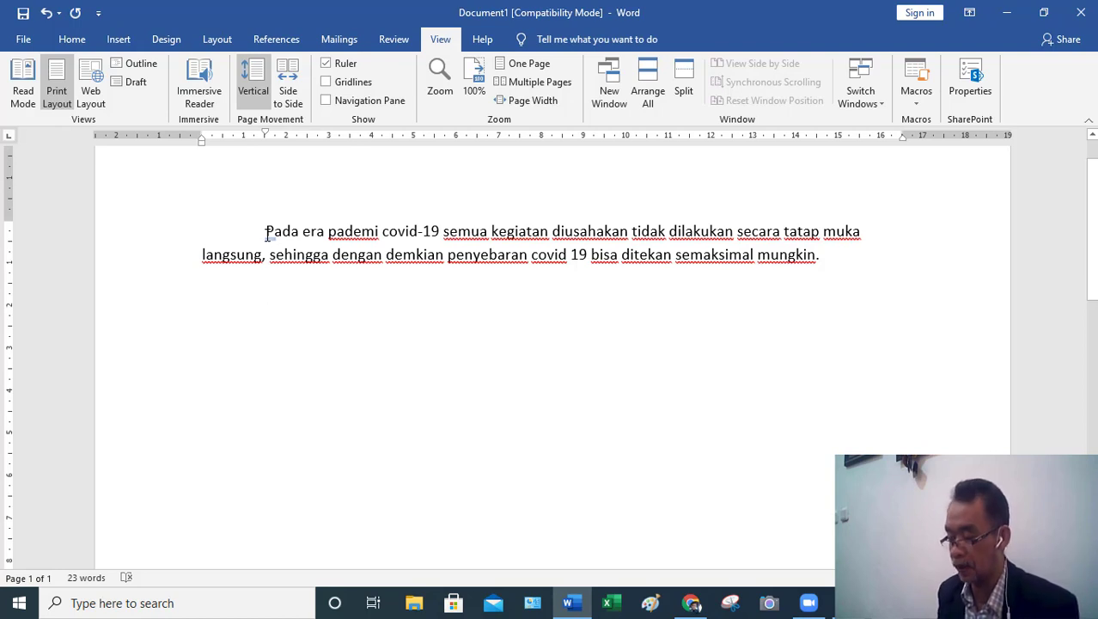
Begin the second paragraph with "Untuk melakukan kegiatan tersebut maka pembelajaran di sekolah-sekolah menggunakan"
text(untuk melakukan kegiatan )
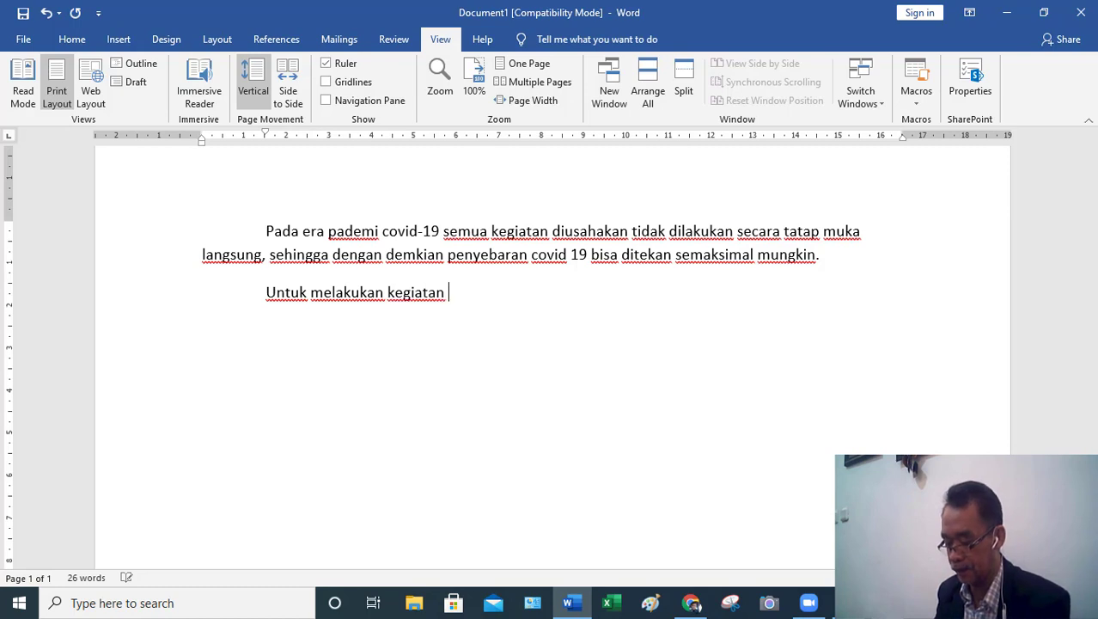
text(tersb)
key(BackSpace)
text(e)
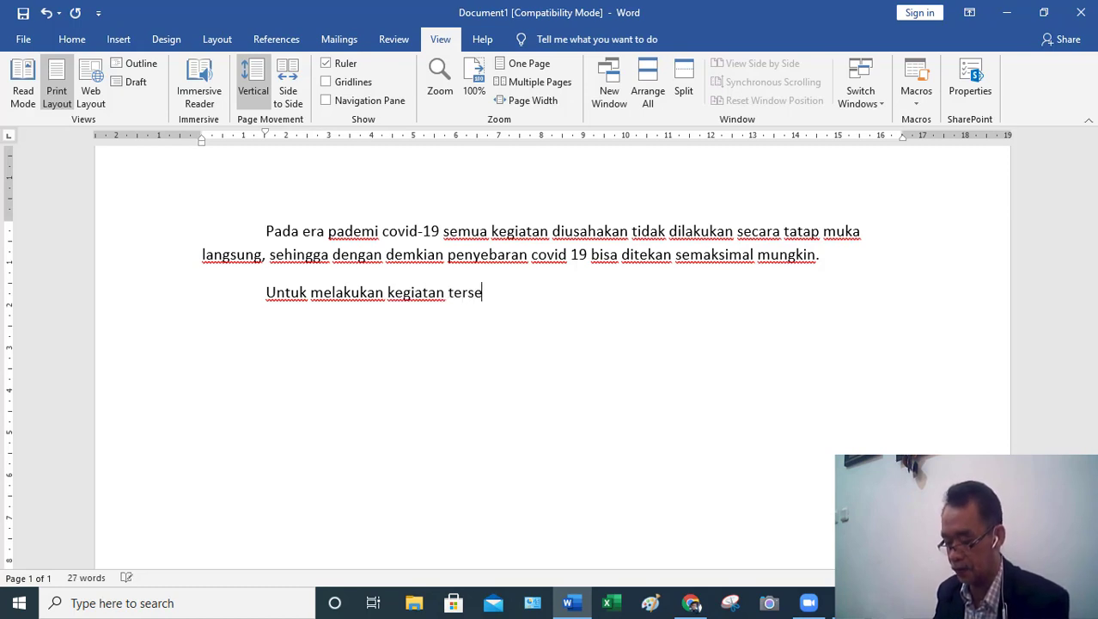
text(but maka pembelajaran di se)
key(BackSpace)
key(BackSpace)
key(BackSpace)
text(sekolah-sekolah mengu)
key(BackSpace)
text(gu)
Finish the second paragraph with "pembelajaran system daring atau dalam jaringan." and start a new paragraph
text(pembe)
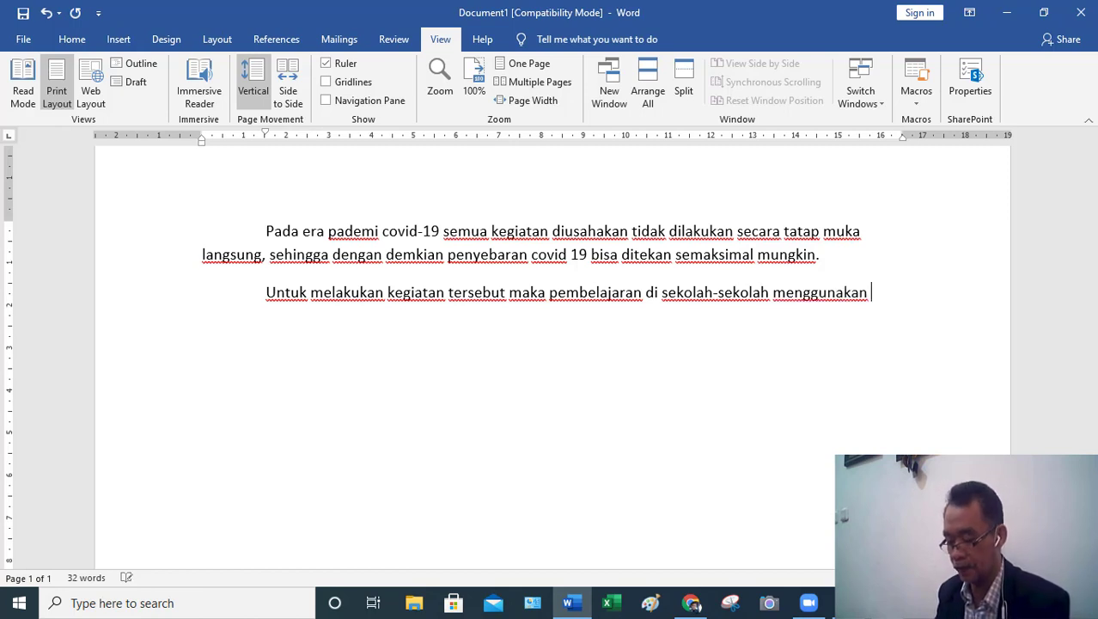
text(la)
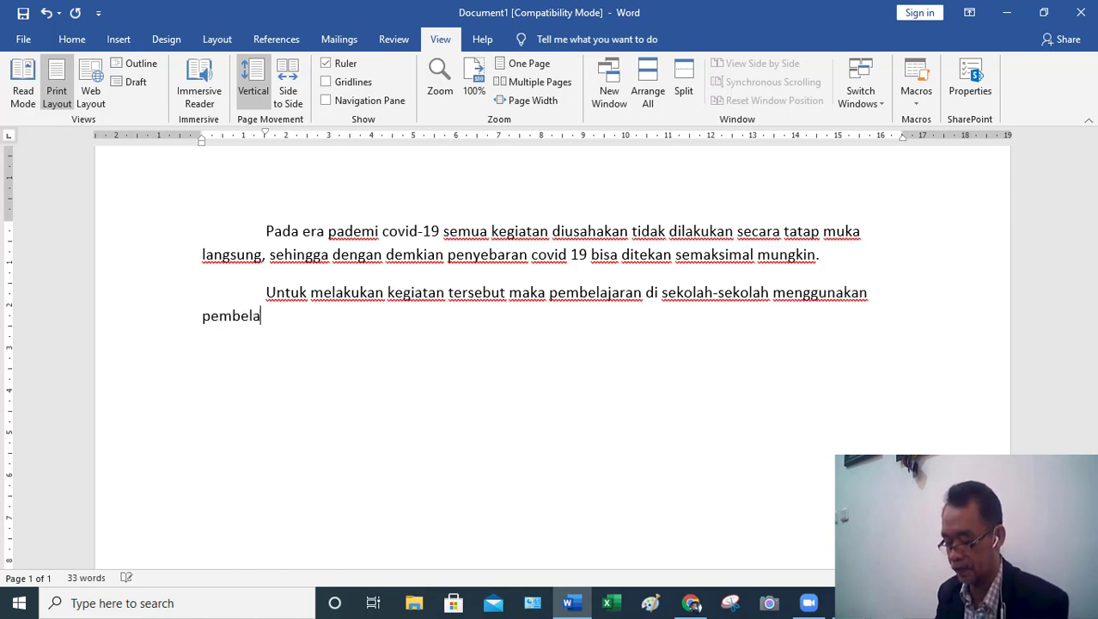
text(jaran sistem daring atau dala)
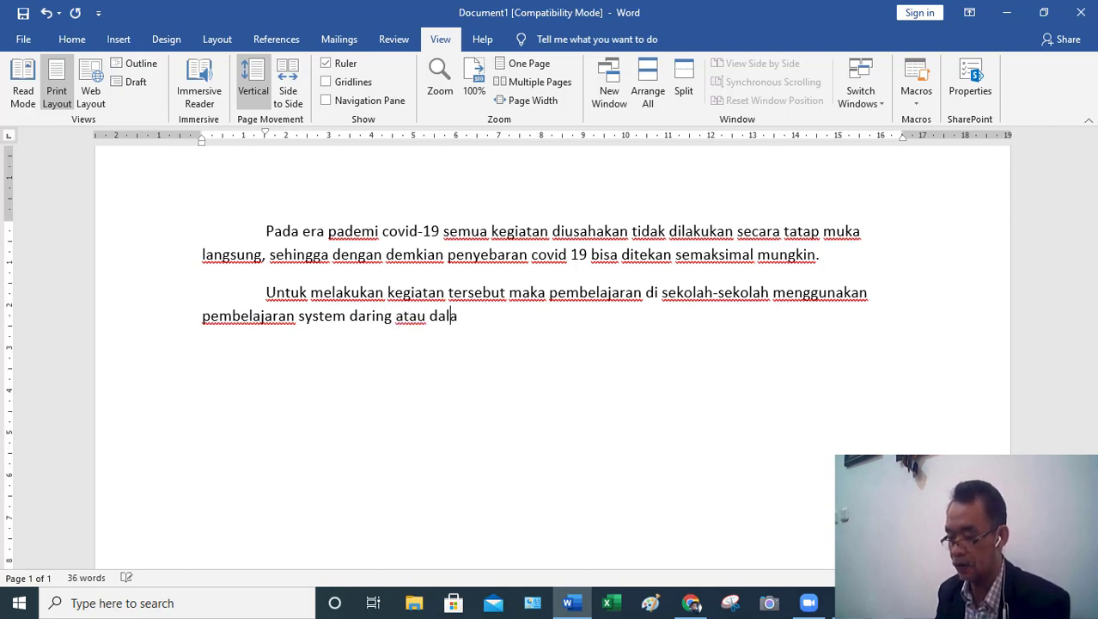
text(m jaringan.)
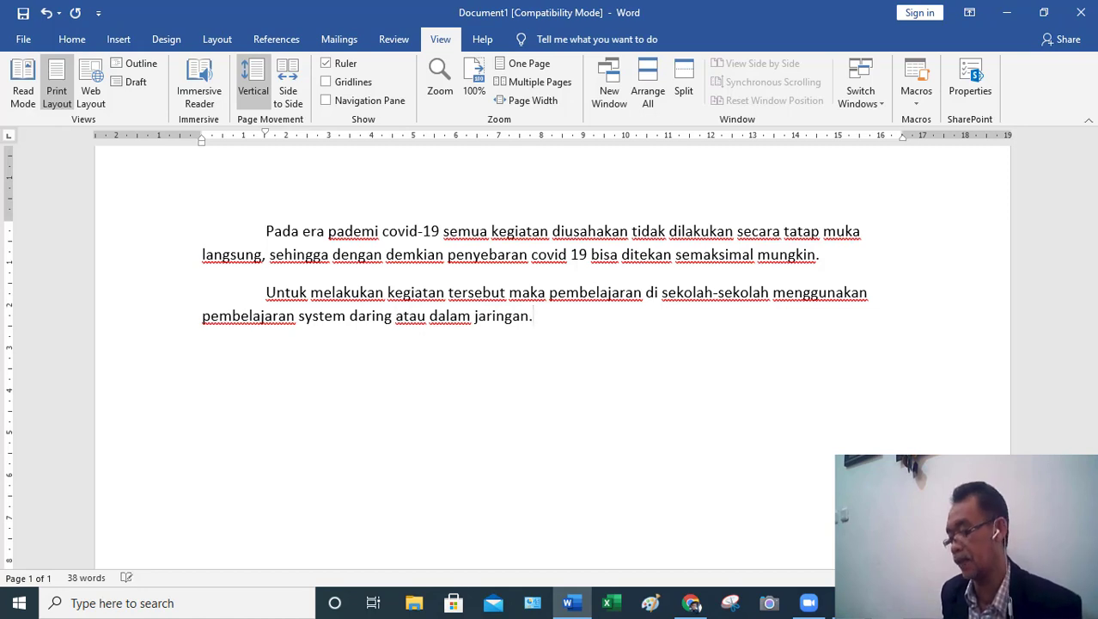
key(Return)
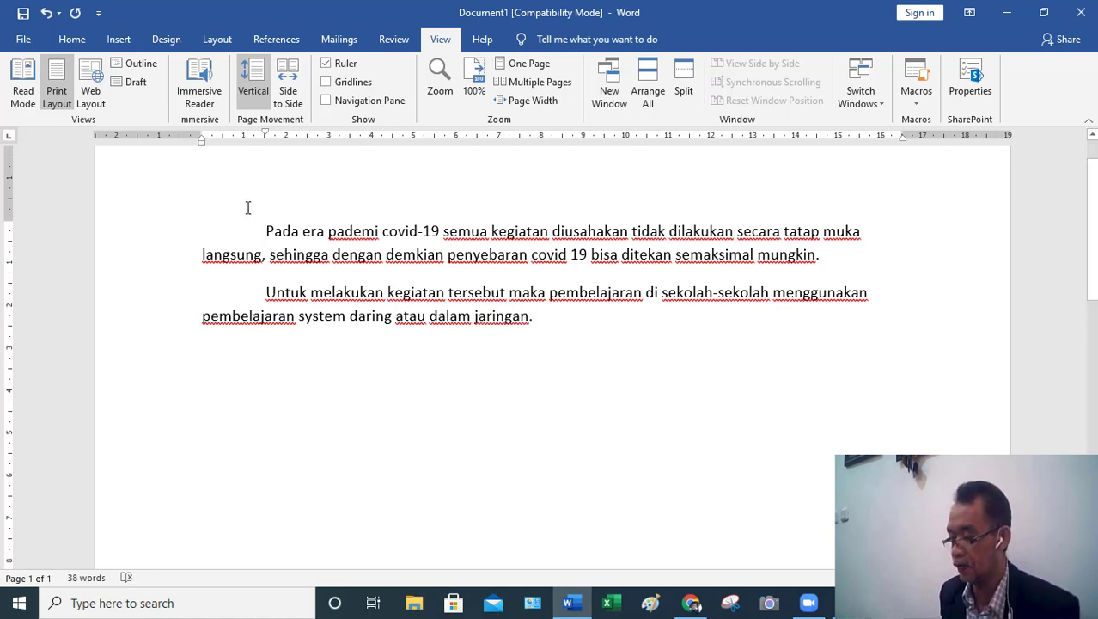